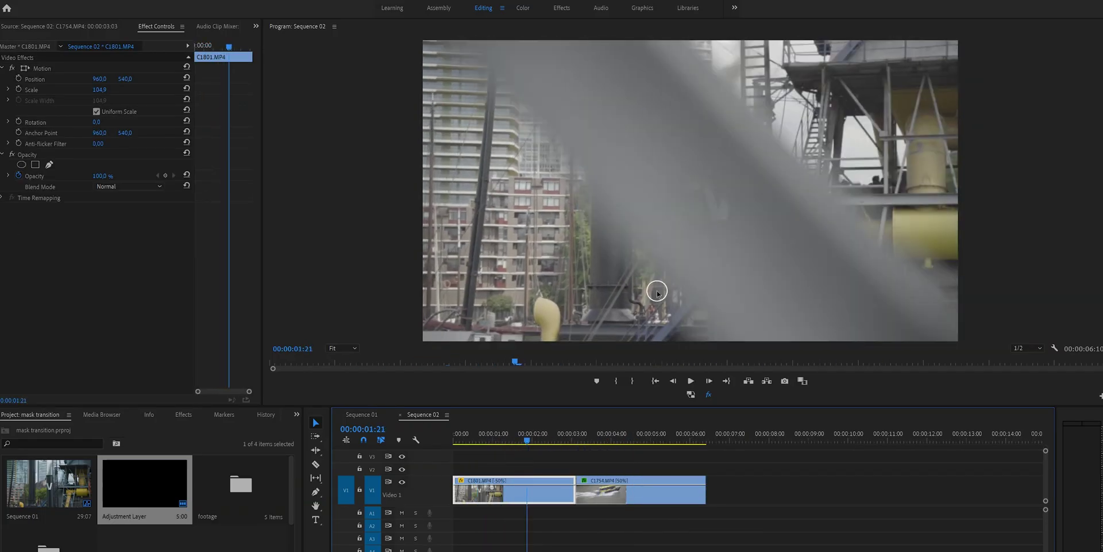
Scrub clip C1801 and park the playhead at 00:00:01:09, where the wipe begins
{"action": "mouse_move", "coordinate": [526, 442]}
{"action": "left_mouse_down"}
{"action": "mouse_move", "coordinate": [539, 443]}
{"action": "mouse_move", "coordinate": [514, 445]}
{"action": "mouse_move", "coordinate": [530, 444]}
{"action": "left_mouse_up"}
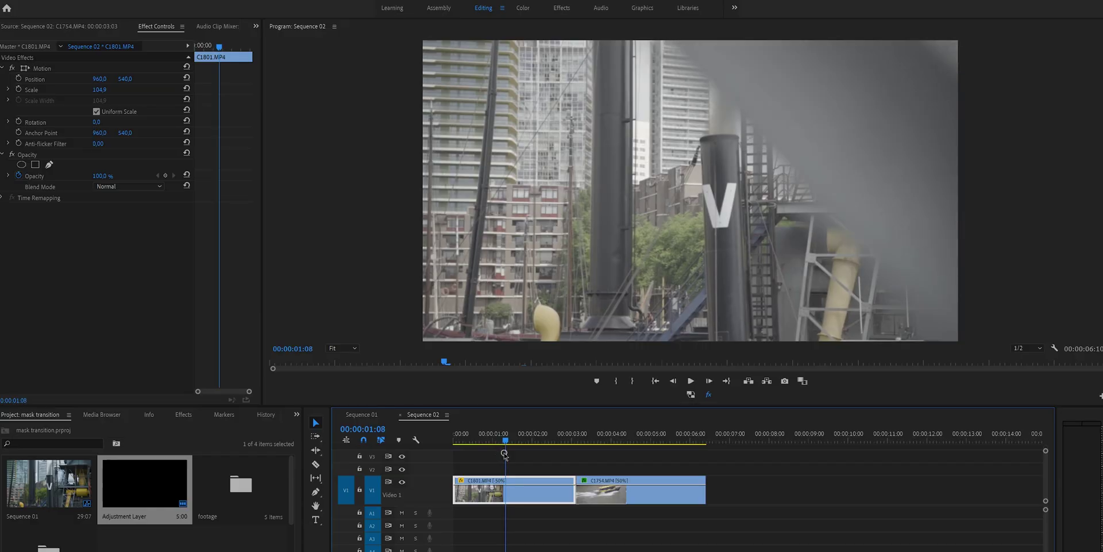
{"action": "left_click_drag", "start_coordinate": [505, 455], "coordinate": [506, 454]}
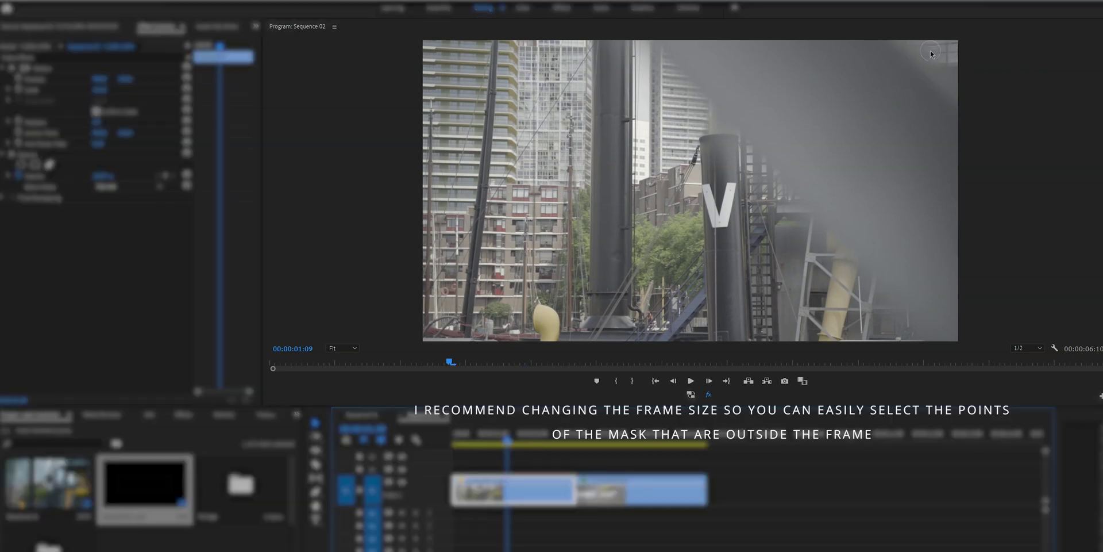
Shrink the Program Monitor zoom to 75% to see outside the frame
{"action": "left_click", "coordinate": [342, 348]}
{"action": "left_click", "coordinate": [344, 392]}
{"action": "left_click", "coordinate": [342, 348]}
{"action": "left_click", "coordinate": [338, 405]}
Return the monitor to Fit and start a freeform pen mask on C1801's Opacity
{"action": "left_click", "coordinate": [342, 348]}
{"action": "left_click", "coordinate": [345, 360]}
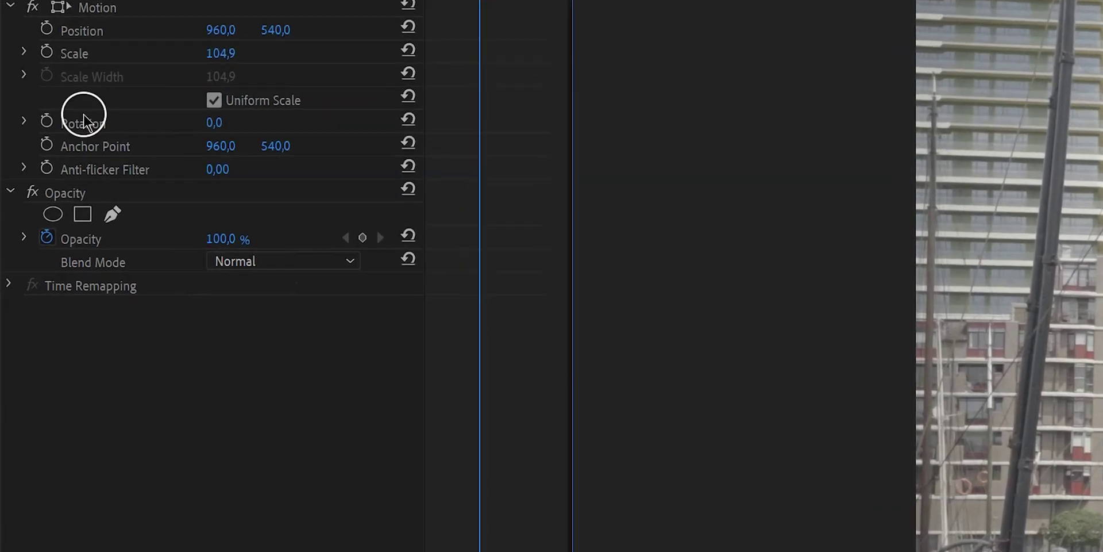
{"action": "left_click", "coordinate": [45, 260]}
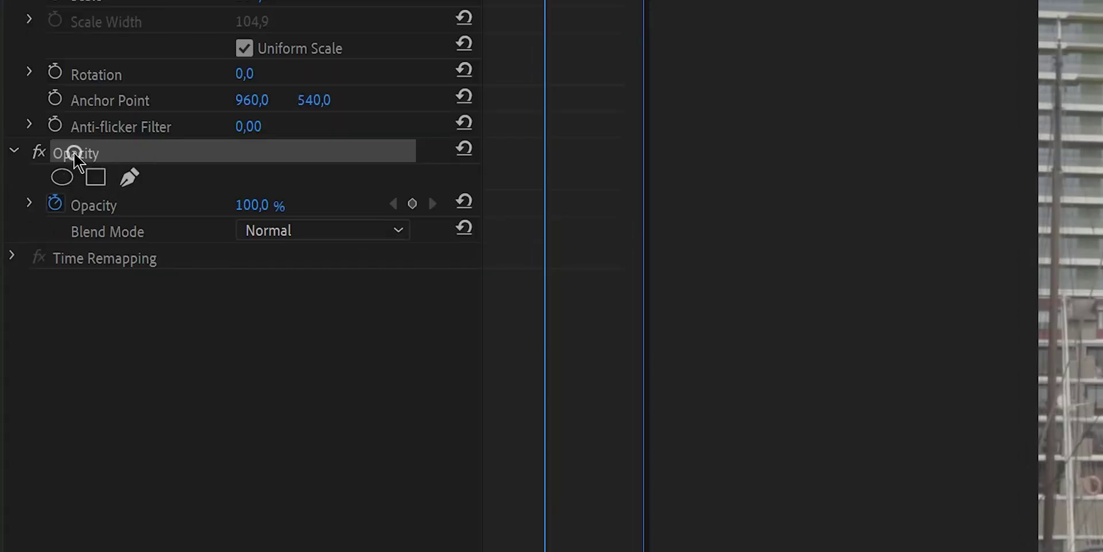
{"action": "left_click", "coordinate": [131, 177]}
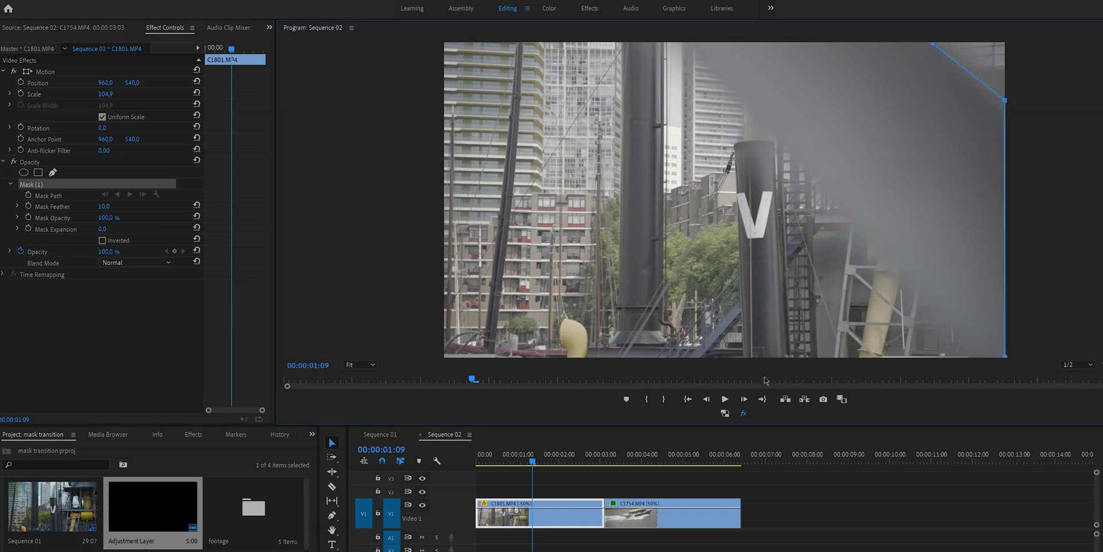
Back at 00:00:01:09, draw and close a three-point triangle mask in the frame's top-right corner
{"action": "left_click", "coordinate": [932, 45]}
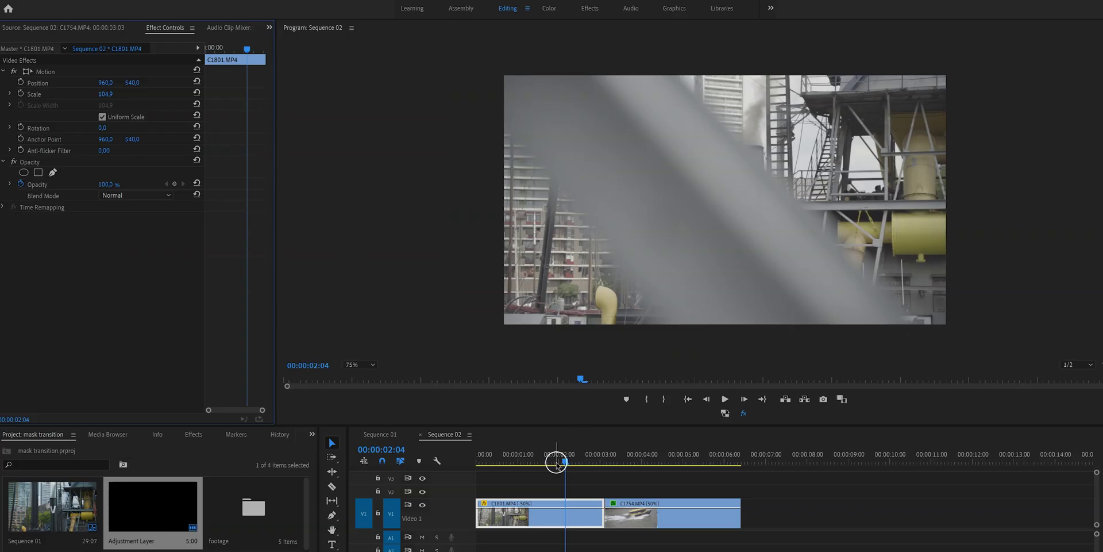
{"action": "left_click", "coordinate": [556, 462]}
{"action": "left_click_drag", "start_coordinate": [556, 461], "coordinate": [534, 455]}
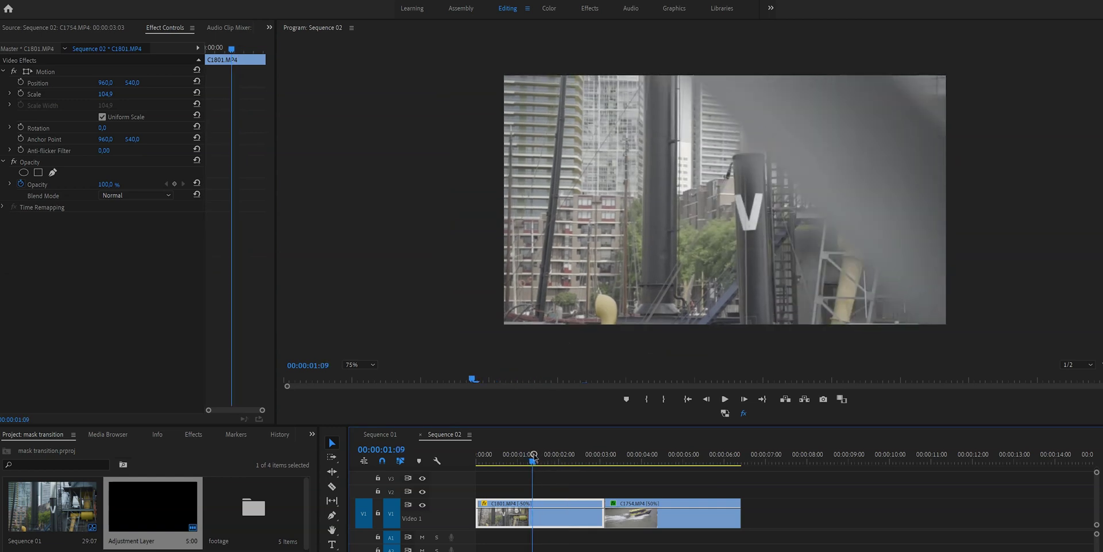
{"action": "left_click", "coordinate": [52, 172]}
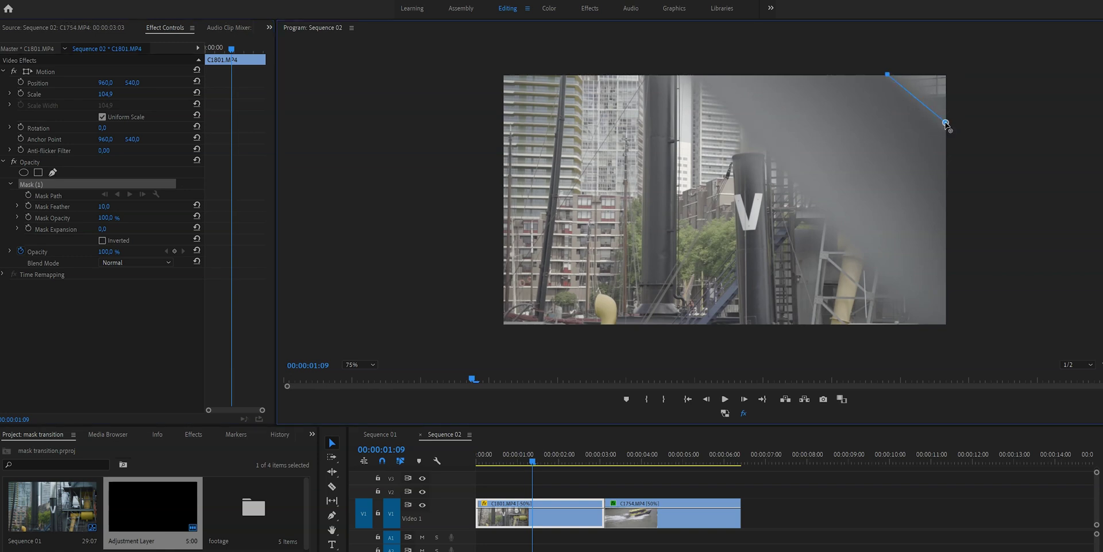
{"action": "left_click", "coordinate": [887, 73]}
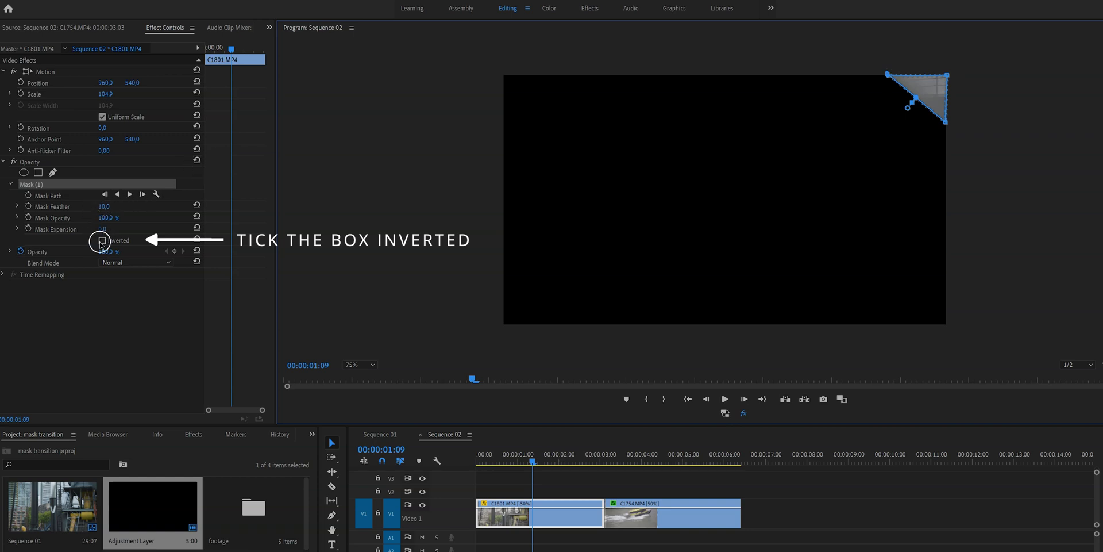
Invert Mask (1) with feather 50 and nudge the triangle slightly down and right
{"action": "left_click", "coordinate": [102, 241]}
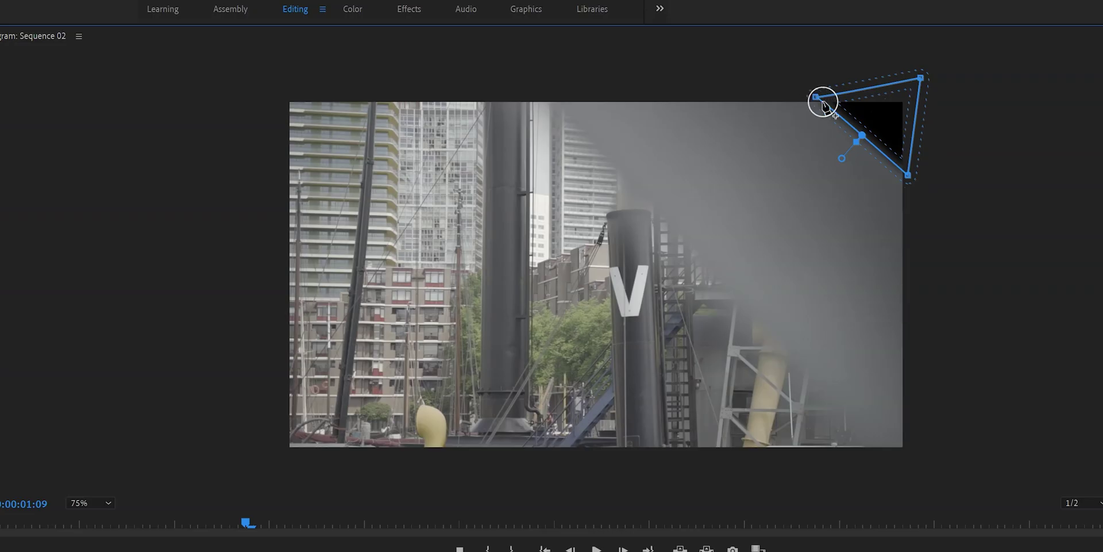
{"action": "left_click_drag", "start_coordinate": [822, 103], "coordinate": [832, 81]}
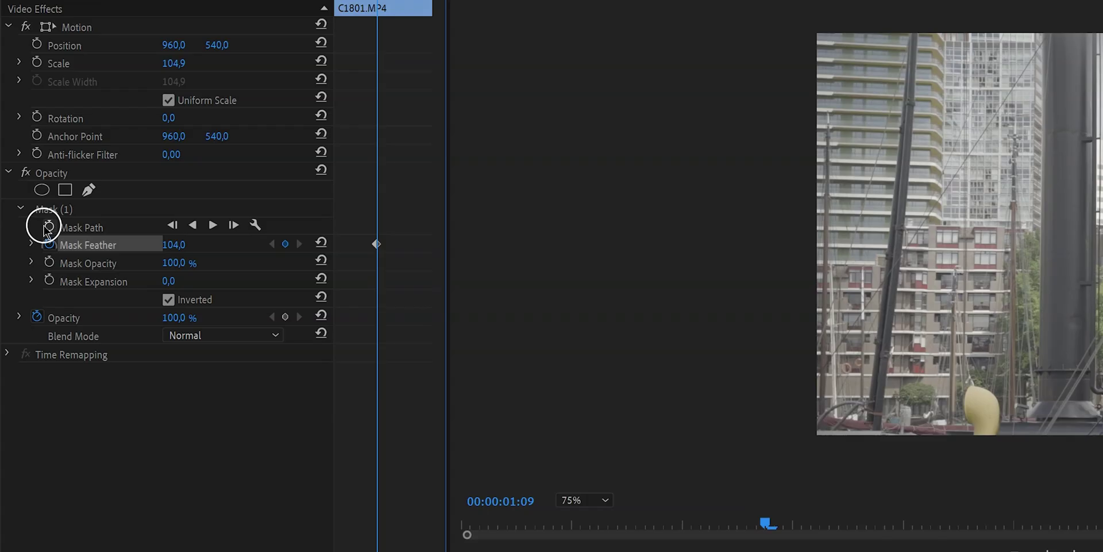
Turn on Mask Path keyframing with Mask Feather at 104 for the wipe's first keyframe
{"action": "left_click", "coordinate": [49, 225]}
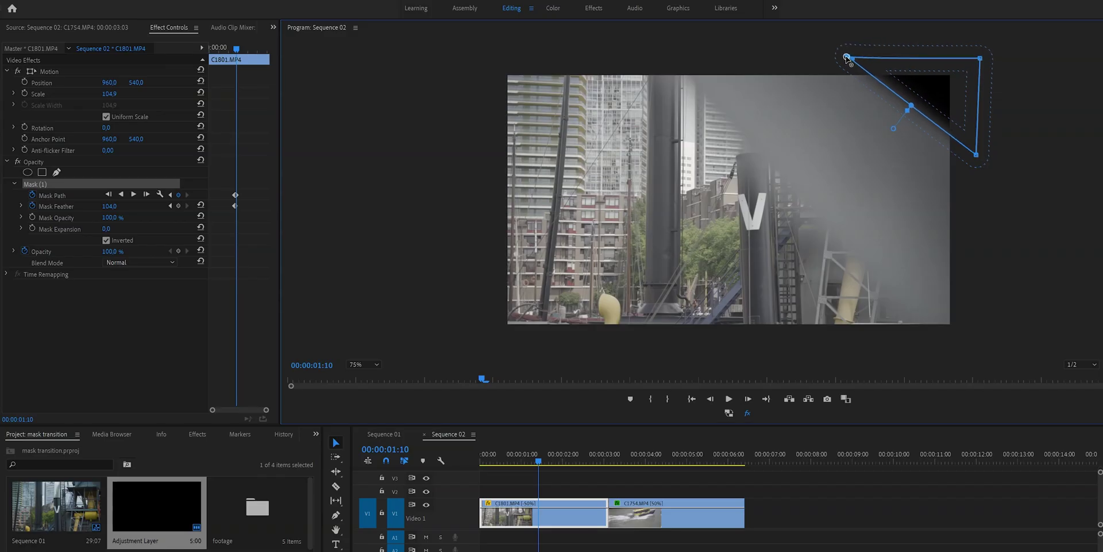
Advance frame by frame, shifting the mask down-left and keyframing feather at 62
{"action": "left_click", "coordinate": [747, 398]}
{"action": "left_click_drag", "start_coordinate": [934, 79], "coordinate": [921, 91]}
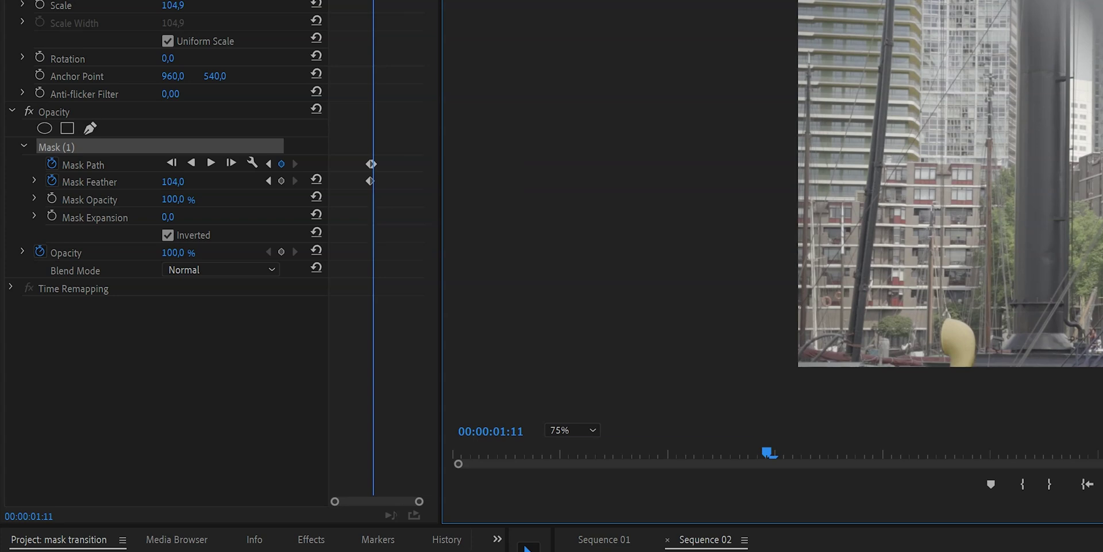
{"action": "key", "text": "Right"}
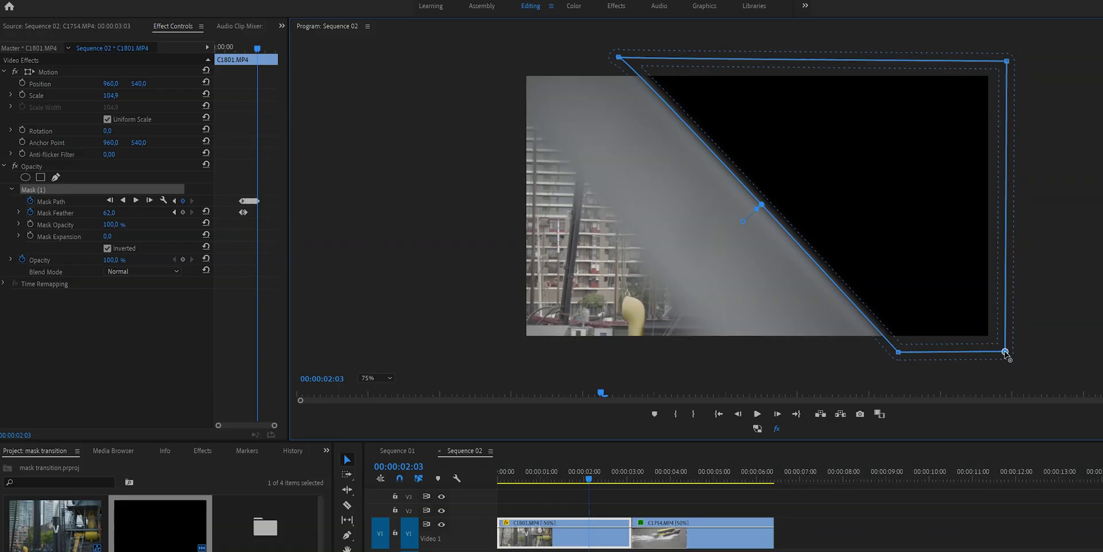
Over the next frames, nudge the mask down-left and pull its top-right corner outward
{"action": "left_click", "coordinate": [777, 413]}
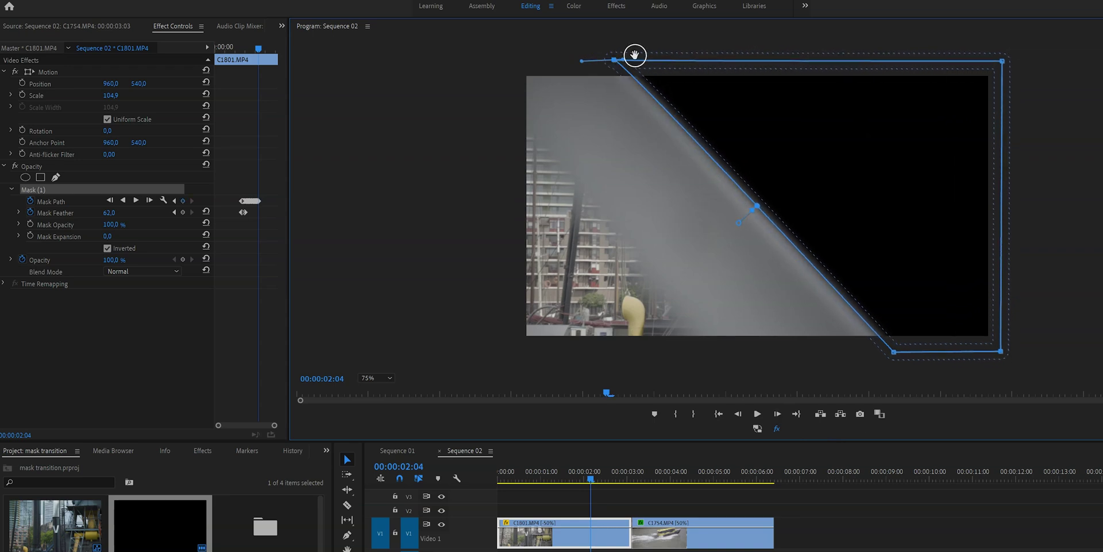
{"action": "left_click_drag", "start_coordinate": [651, 70], "coordinate": [649, 72]}
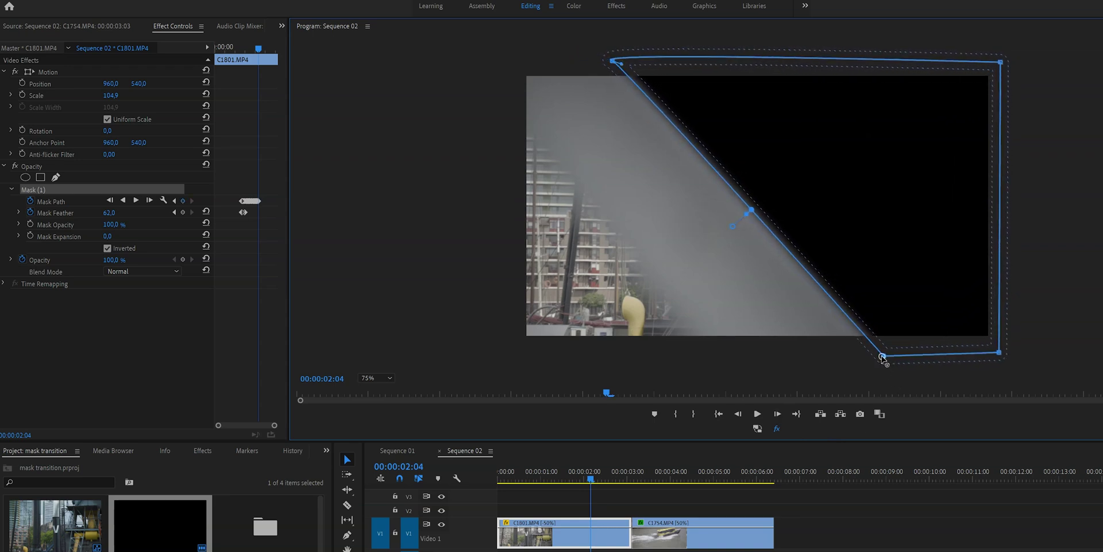
{"action": "left_click", "coordinate": [777, 413]}
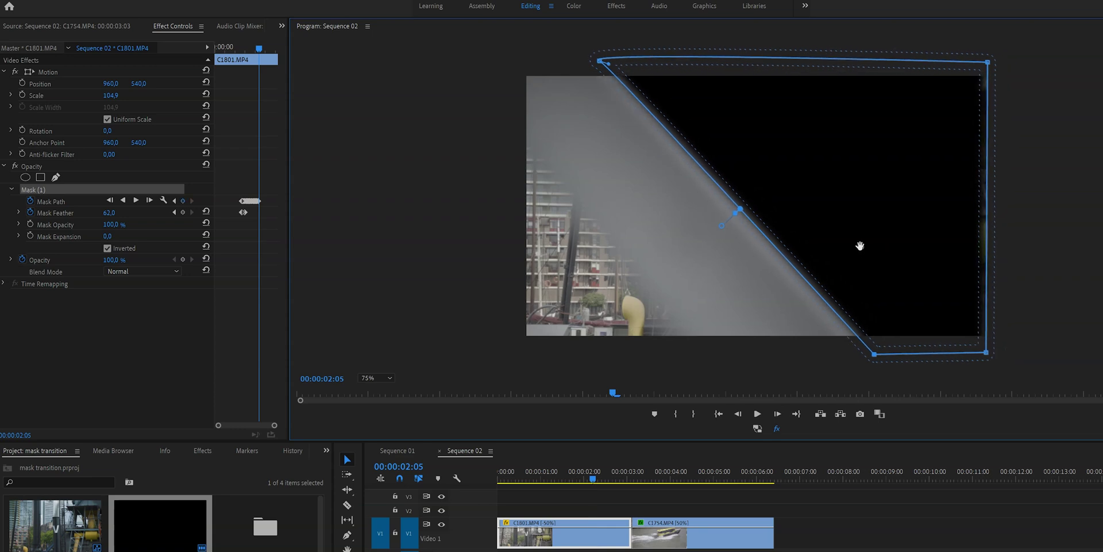
{"action": "key", "text": "Right"}
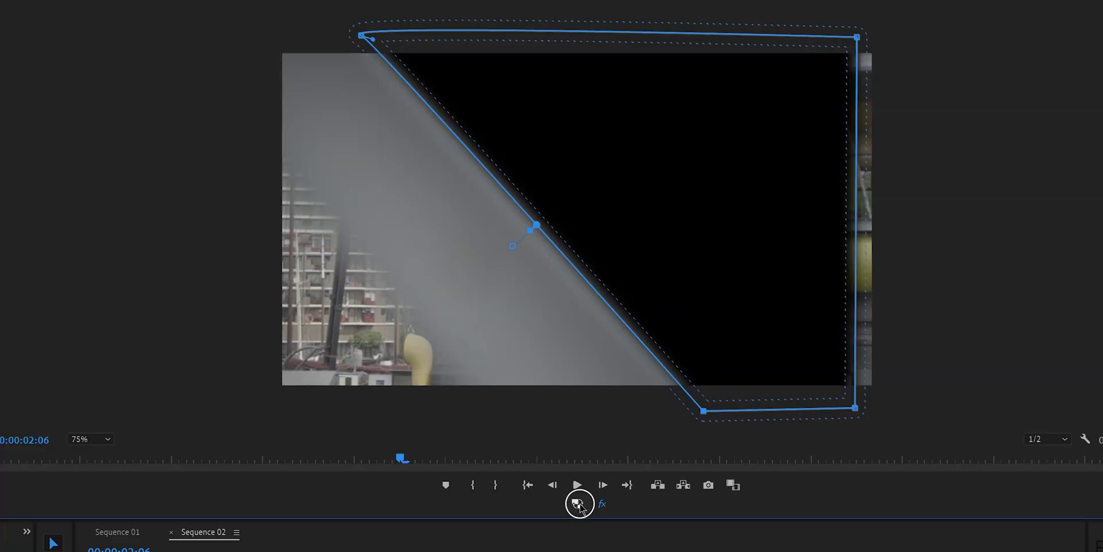
{"action": "left_click", "coordinate": [550, 487]}
{"action": "left_click_drag", "start_coordinate": [874, 36], "coordinate": [909, 29]}
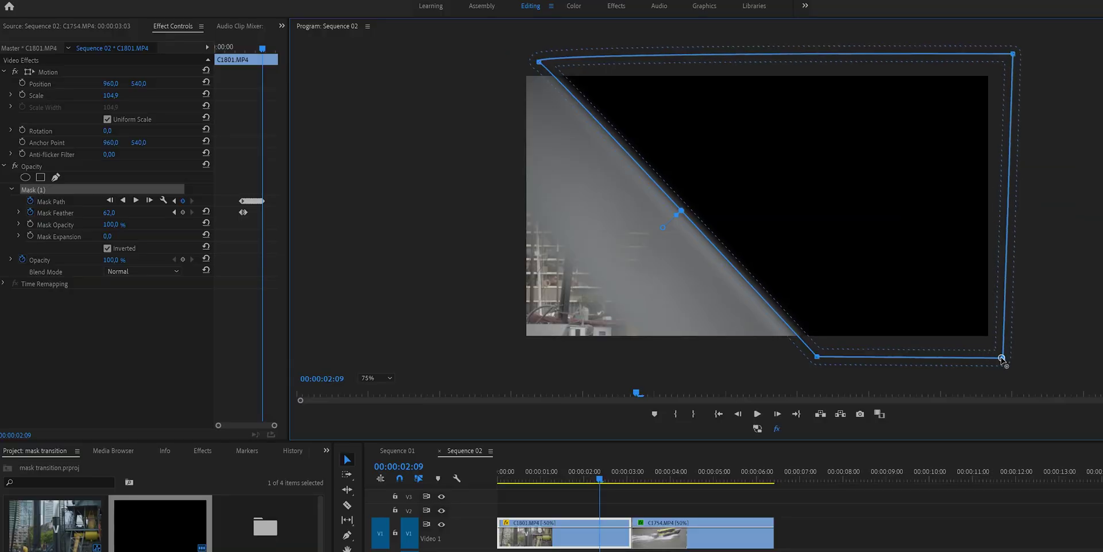
Keep stepping forward, dragging mask corners outward until the cut-out covers nearly everything by 00:00:02:23
{"action": "key", "text": "Right"}
{"action": "key", "text": "Right"}
{"action": "key", "text": "Right"}
{"action": "key", "text": "Right"}
{"action": "left_click_drag", "start_coordinate": [1003, 359], "coordinate": [992, 365]}
{"action": "key", "text": "Right"}
{"action": "left_click_drag", "start_coordinate": [1003, 62], "coordinate": [1012, 64]}
{"action": "key", "text": "Right"}
{"action": "left_click_drag", "start_coordinate": [482, 75], "coordinate": [455, 74]}
{"action": "key", "text": "Right"}
{"action": "key", "text": "Right"}
{"action": "key", "text": "Right"}
{"action": "key", "text": "Right"}
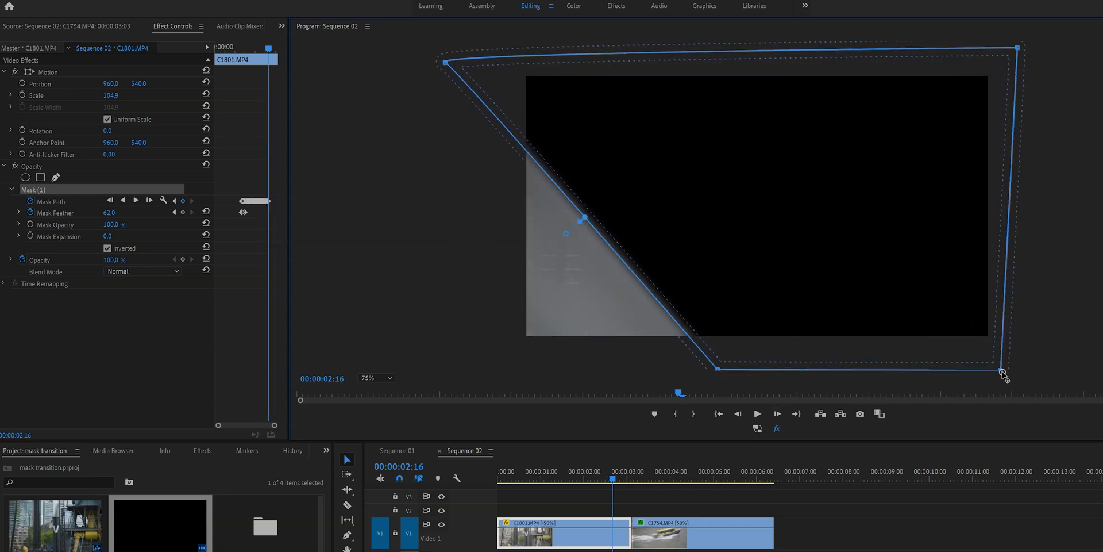
{"action": "key", "text": "Right"}
{"action": "key", "text": "Right"}
{"action": "key", "text": "Right"}
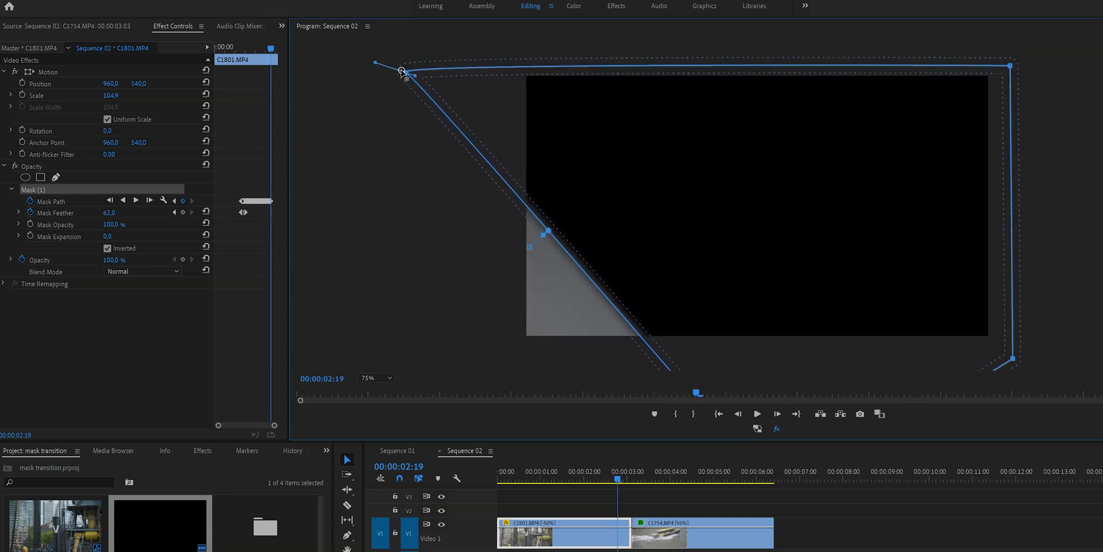
{"action": "key", "text": "Right"}
{"action": "key", "text": "Right"}
{"action": "key", "text": "Right"}
{"action": "left_click", "coordinate": [777, 413]}
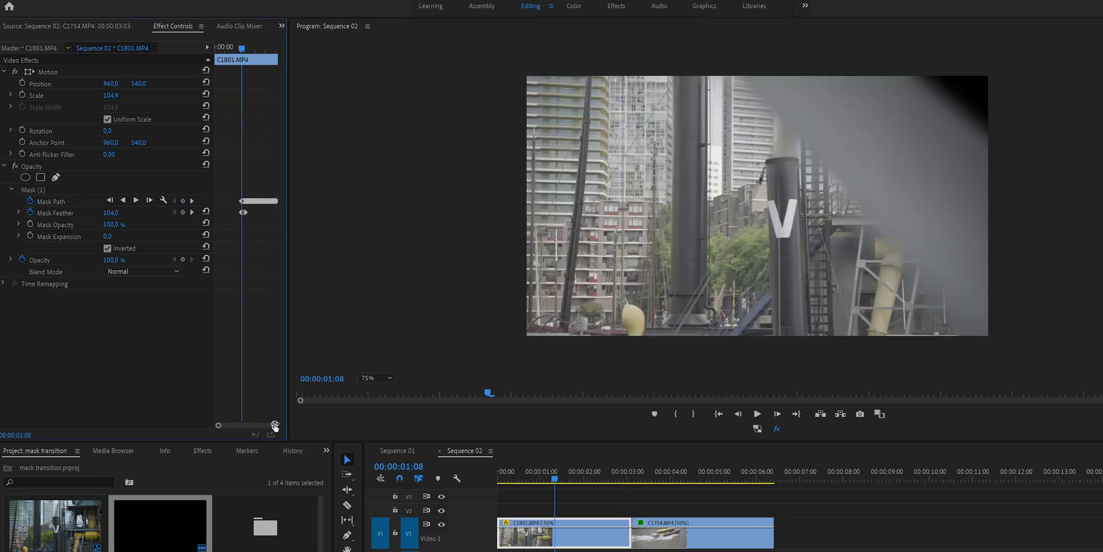
Push the first-keyframe mask further up and right, just outside the top-right corner
{"action": "left_click_drag", "start_coordinate": [274, 424], "coordinate": [249, 424]}
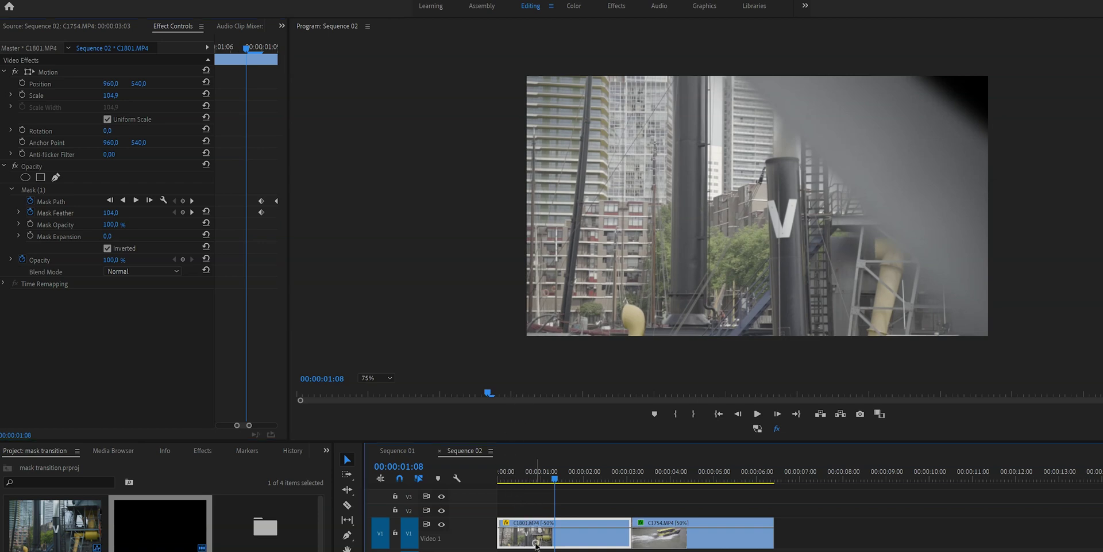
{"action": "left_click", "coordinate": [32, 190]}
{"action": "left_click_drag", "start_coordinate": [994, 77], "coordinate": [999, 75]}
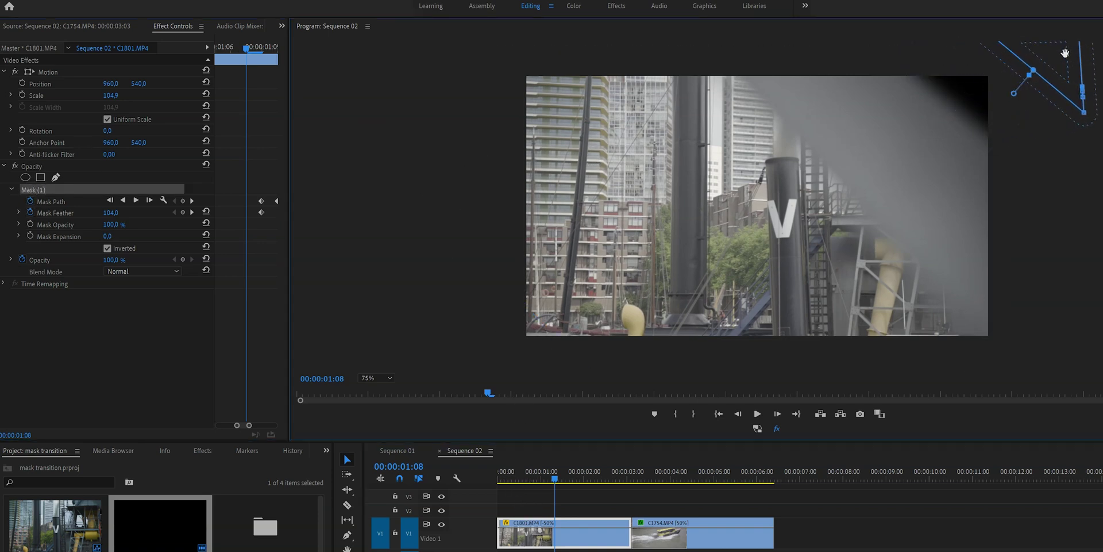
Play the sequence from the start and stop once the wipe reveals C1754.MP4
{"action": "left_click", "coordinate": [572, 459]}
{"action": "left_click", "coordinate": [514, 481]}
{"action": "left_click", "coordinate": [763, 418]}
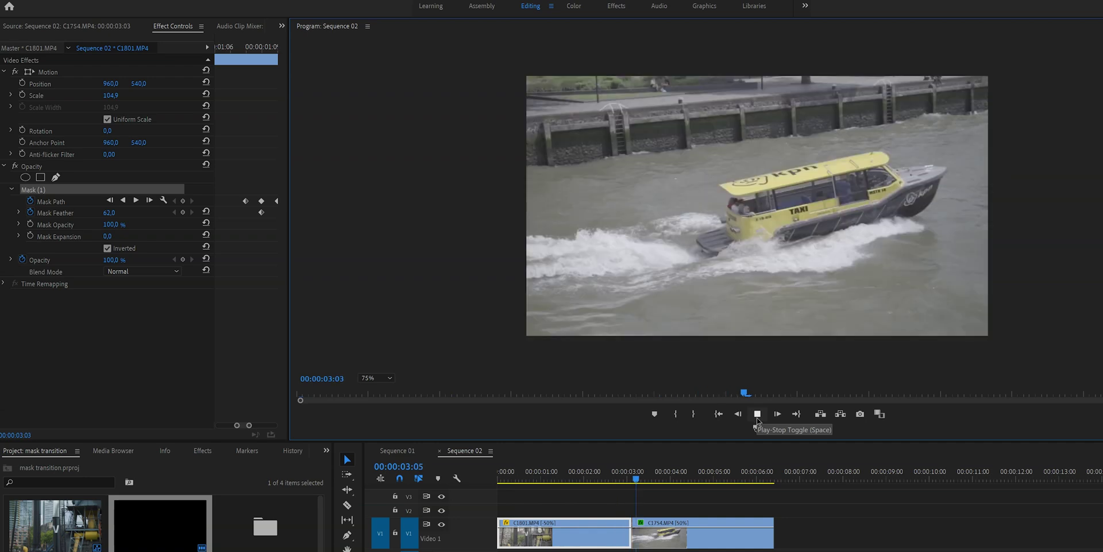
{"action": "left_click", "coordinate": [757, 415]}
{"action": "left_click_drag", "start_coordinate": [644, 479], "coordinate": [571, 520]}
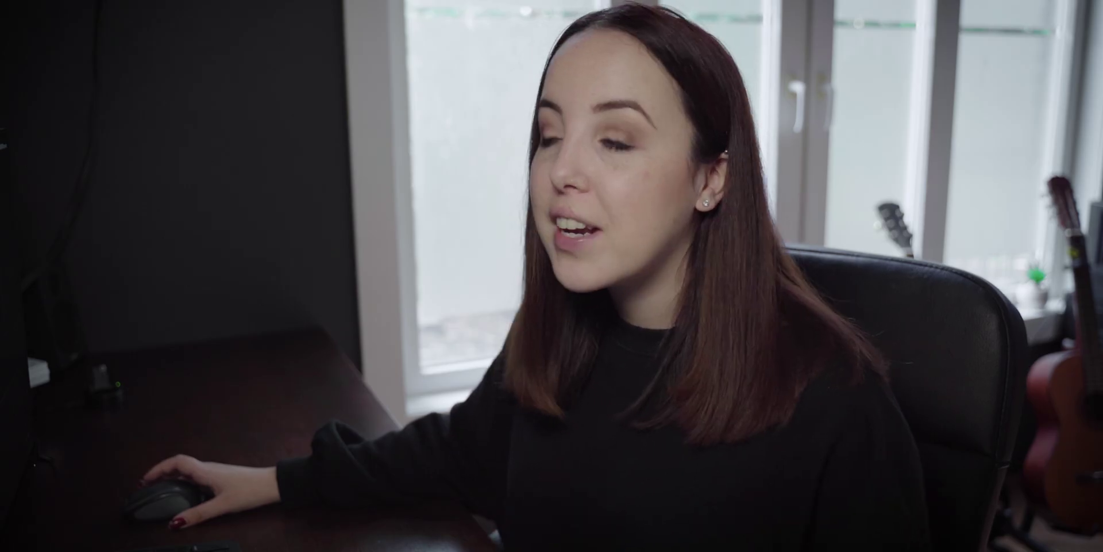